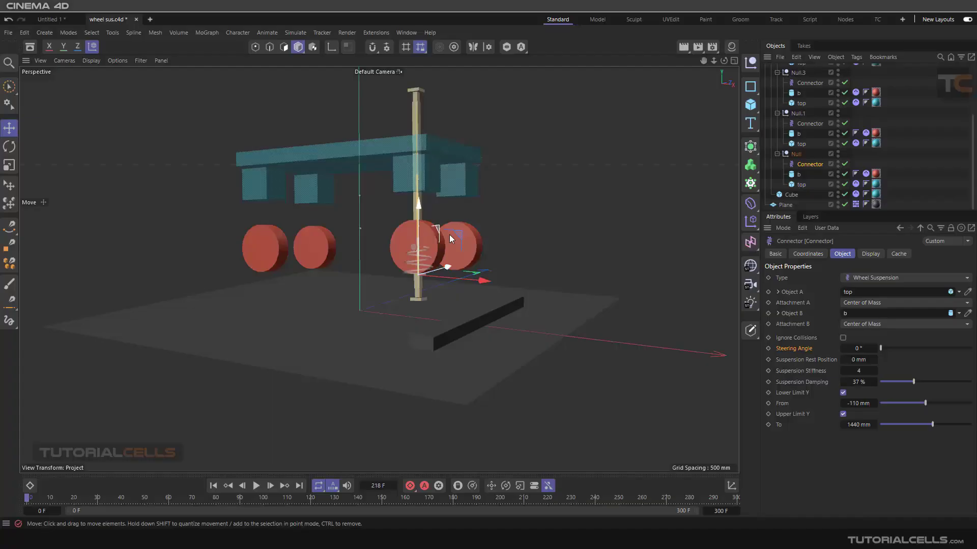
- Orbit the view back and forth around the cart
left_click_drag(449, 234, 456, 244, "alt")
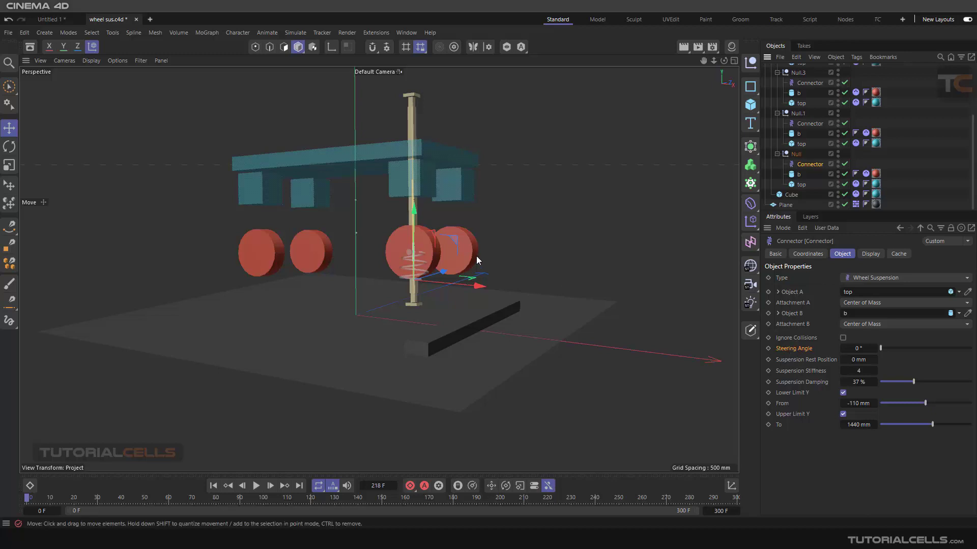
mouse_move(423, 253)
left_mouse_down("alt")
mouse_move(364, 256)
mouse_move(423, 262)
left_mouse_up("alt")
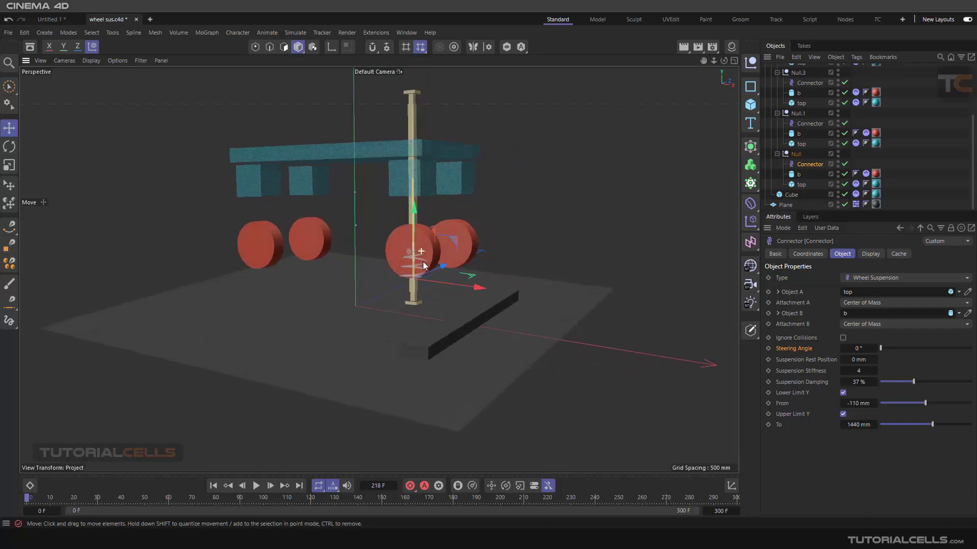
- Raise the steering angle to 94°, test it with a simulation playback, then rewind
left_click_drag(879, 348, 904, 348)
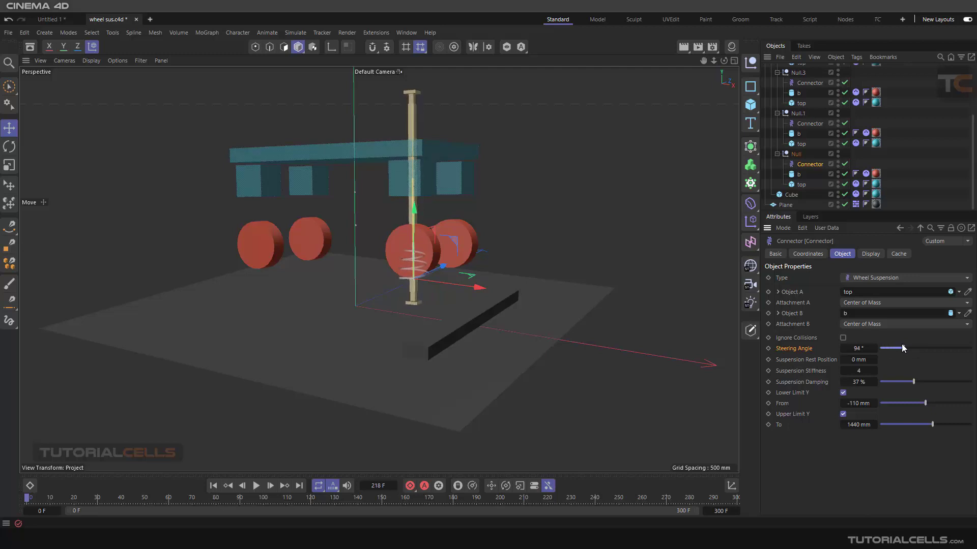
left_click(255, 486)
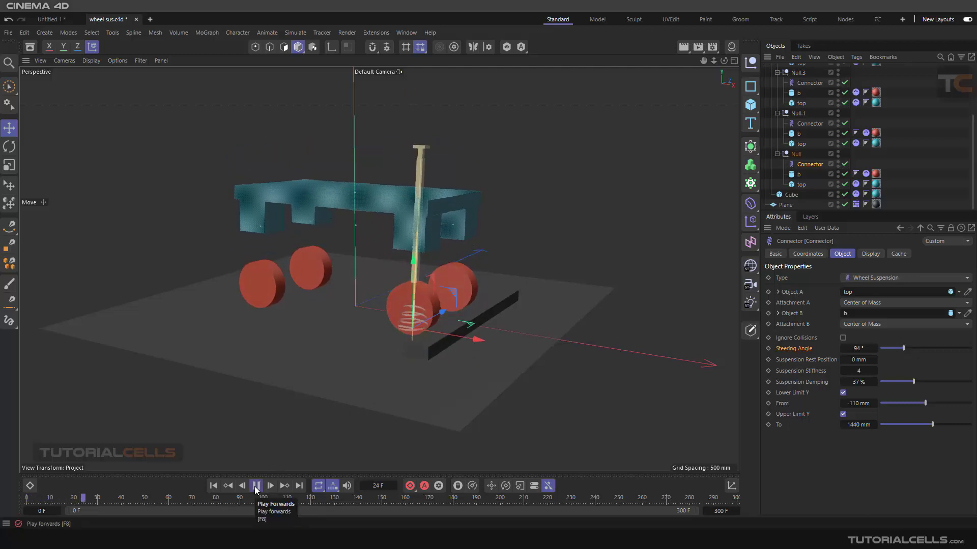
mouse_move(422, 277)
left_mouse_down("alt")
mouse_move(253, 266)
mouse_move(402, 268)
left_mouse_up("alt")
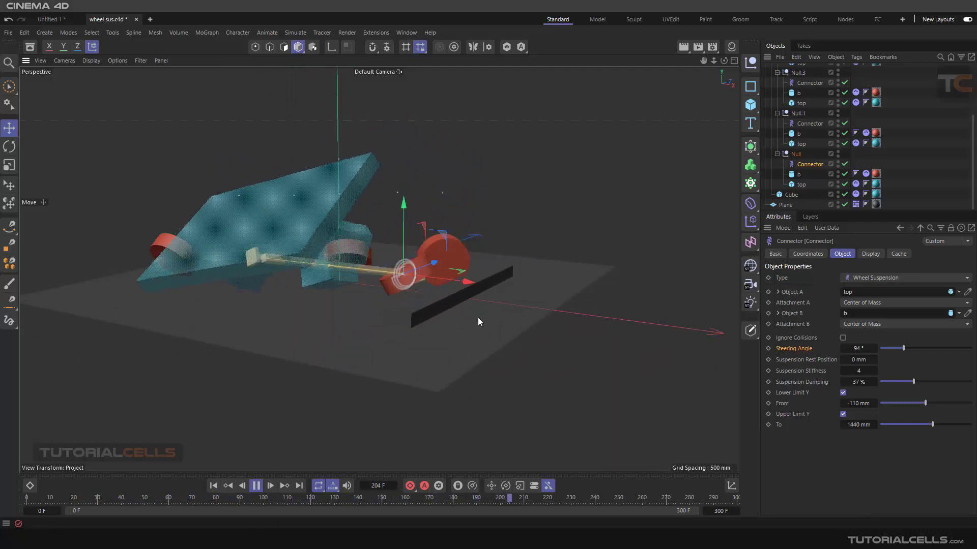
left_click(255, 485)
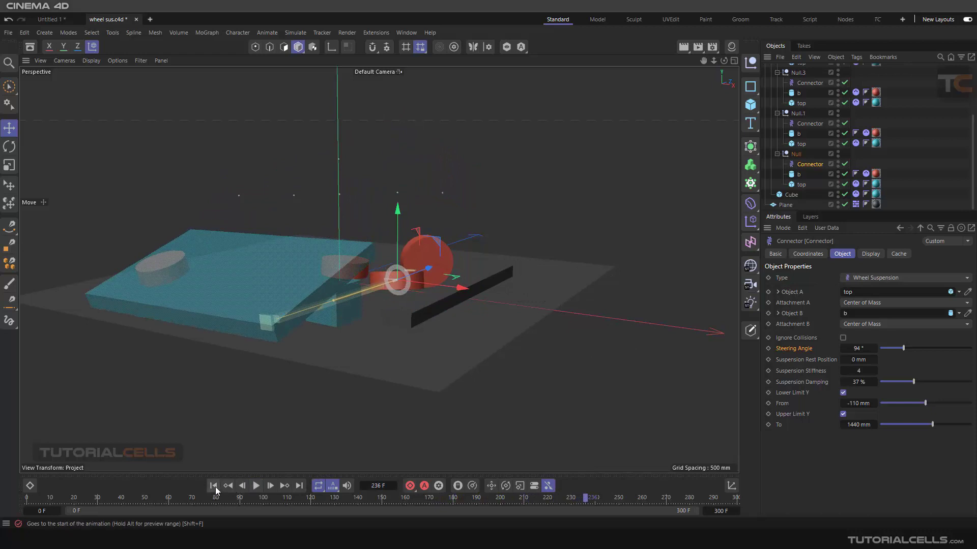
left_click(214, 486)
- Reset the steering angle to 0°, replay the simulation, and set the end frame to 500
right_click(871, 349)
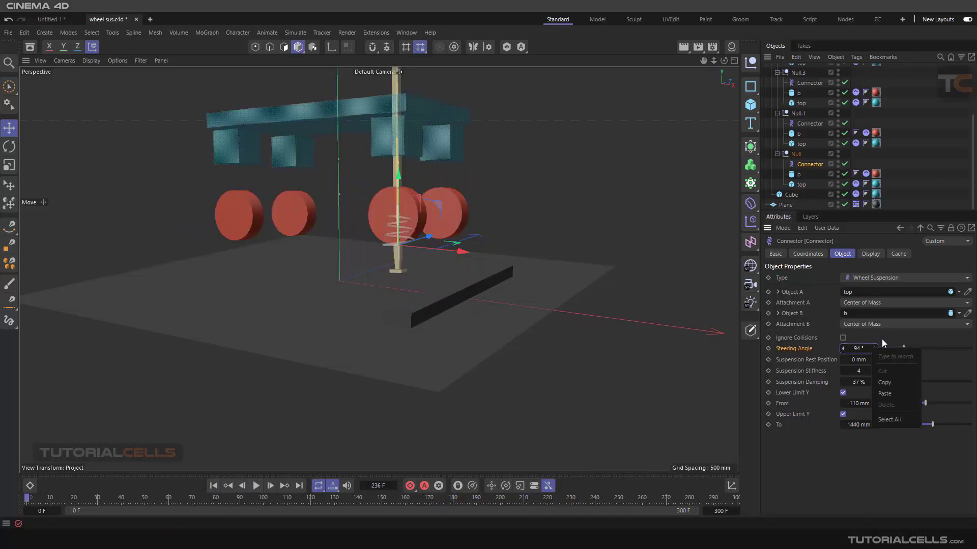
left_click(880, 340)
type("0")
key("Return")
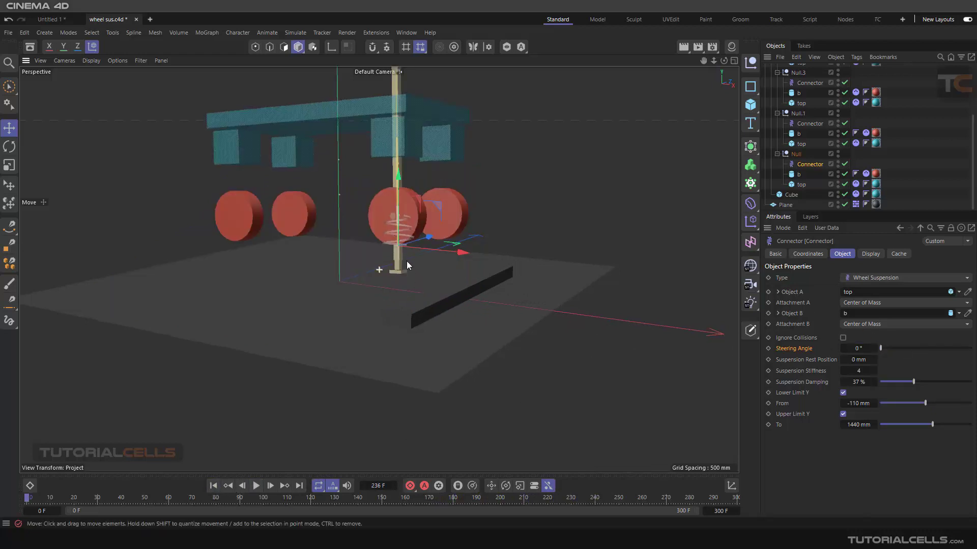
left_click(257, 487)
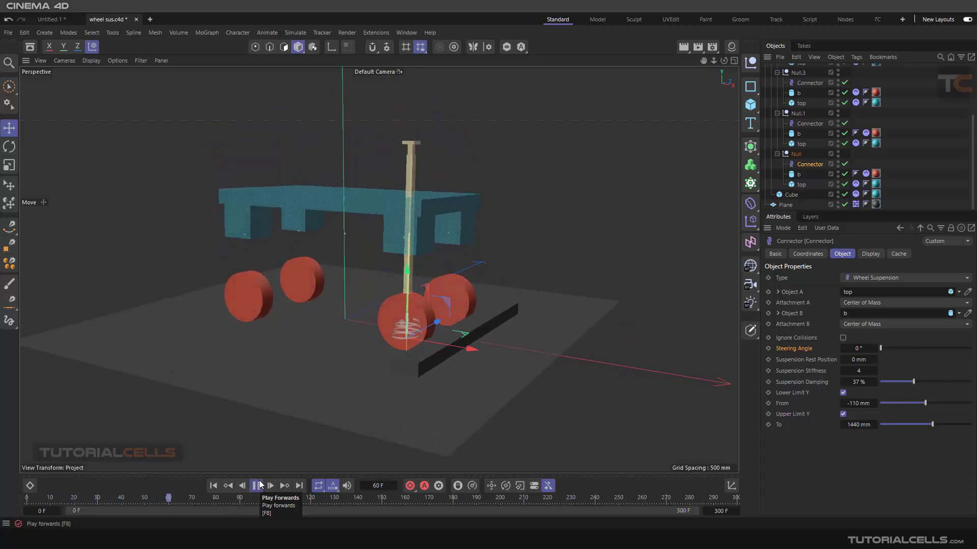
left_click(257, 485)
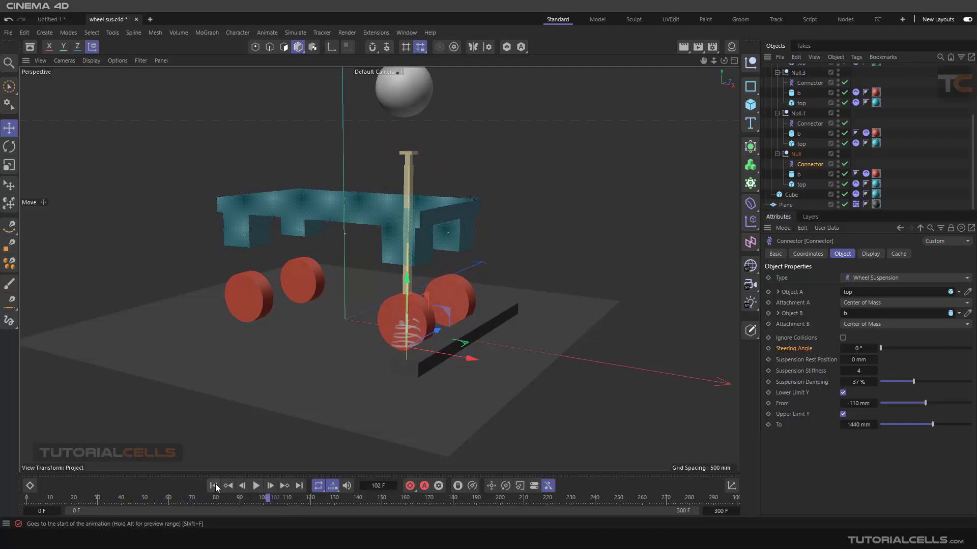
left_click(257, 486)
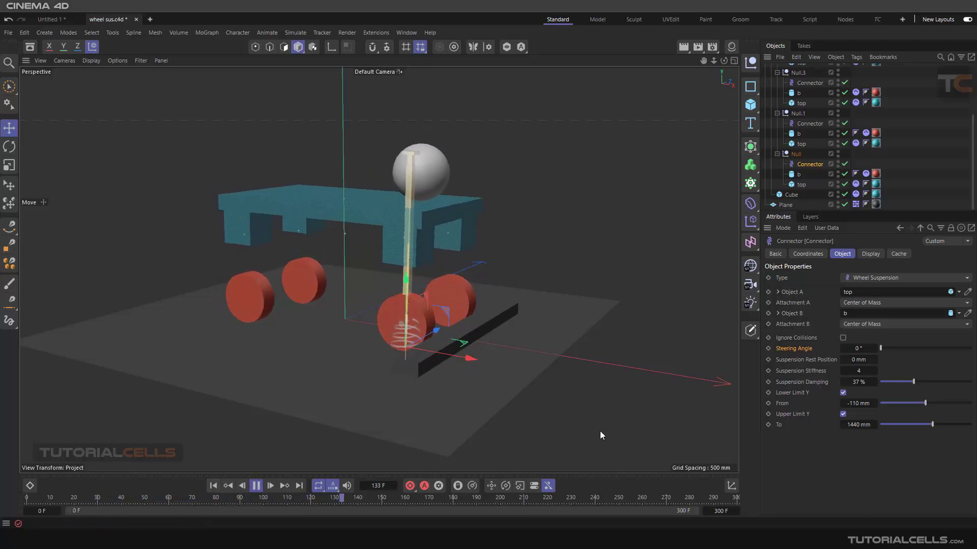
left_click(720, 510)
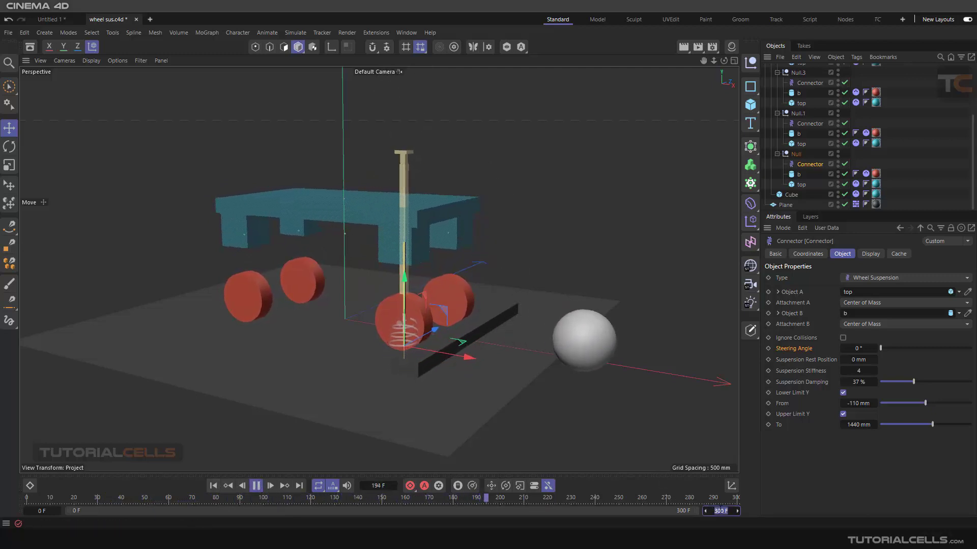
type("500")
key("Return")
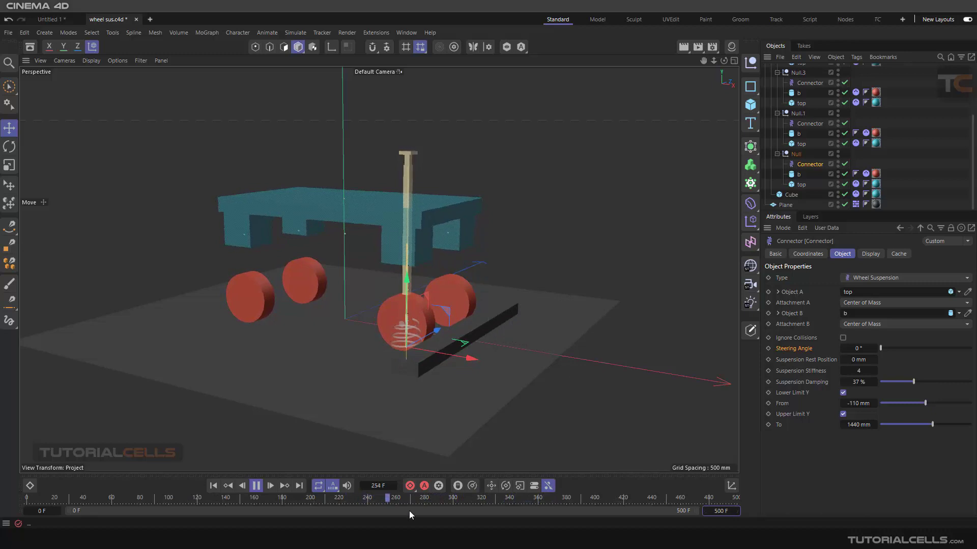
- Try raising and lowering the suspension rest position during playback, then rewind the simulation
key("shift+f")
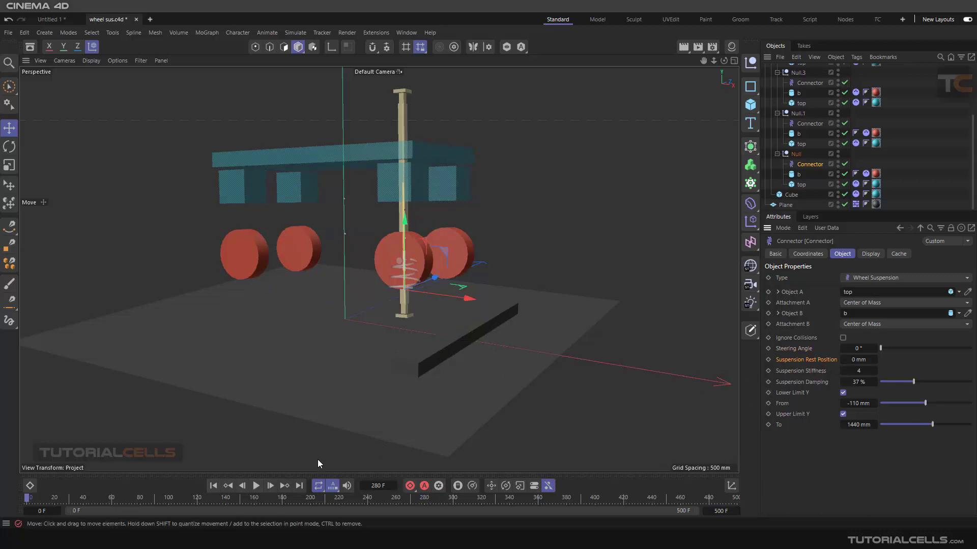
left_click(257, 486)
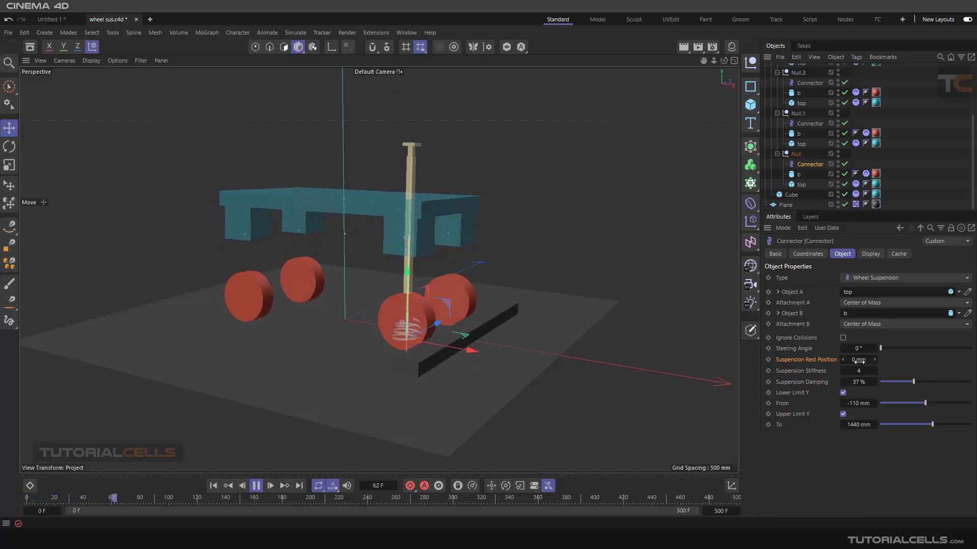
left_click_drag(858, 360, 878, 360)
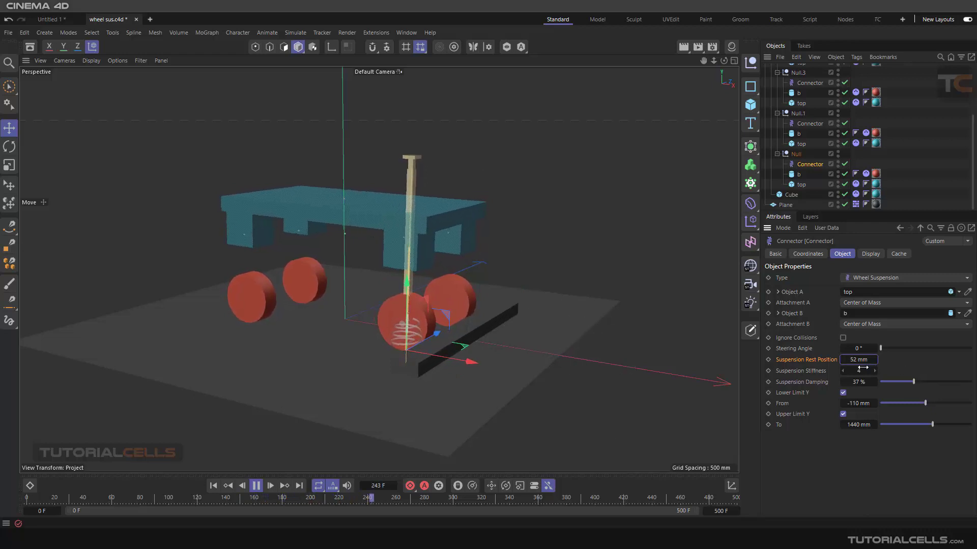
left_click_drag(860, 360, 839, 360)
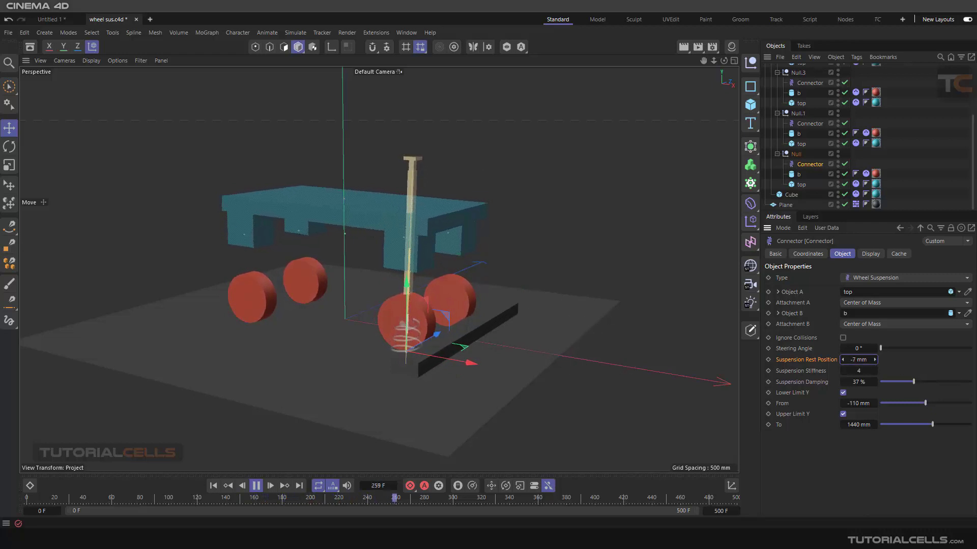
left_click_drag(839, 360, 824, 390)
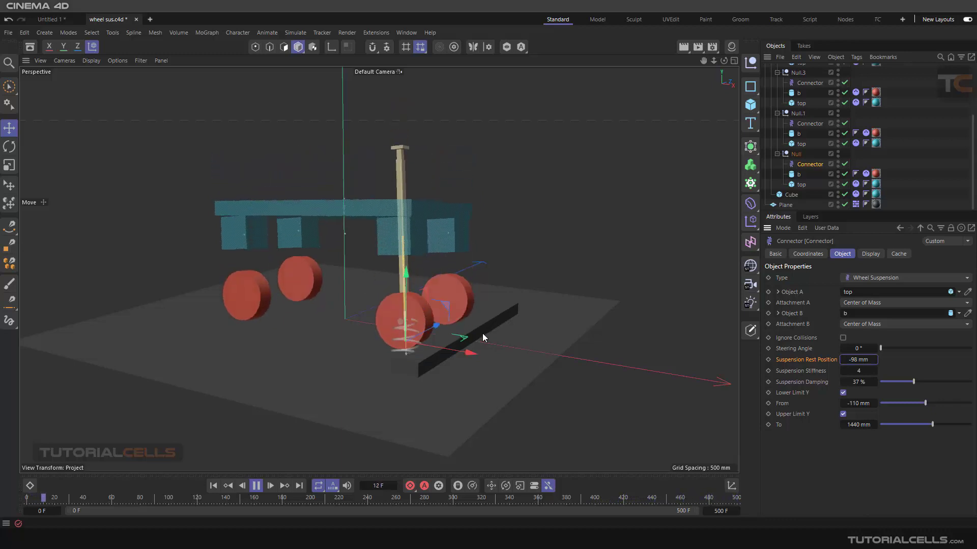
left_click_drag(436, 290, 387, 273, "alt")
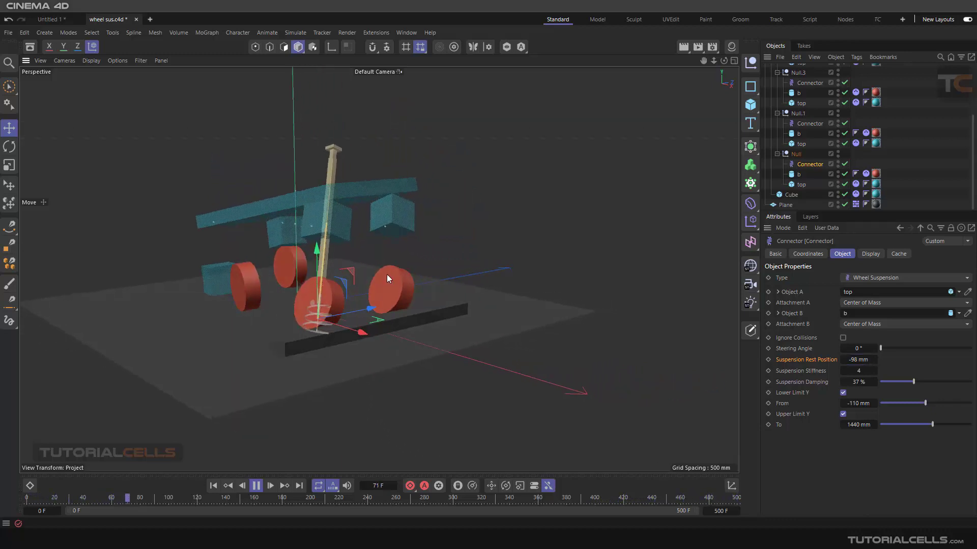
left_click(249, 487)
left_click(213, 485)
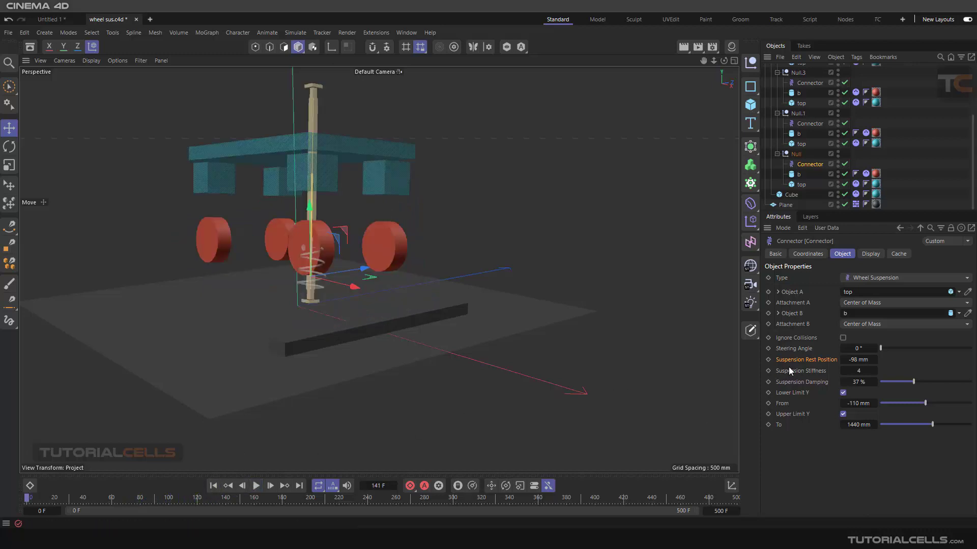
- Set the rest position to 0 mm, replay, then raise it to 112 mm
left_click(858, 360)
type("0")
key("Return")
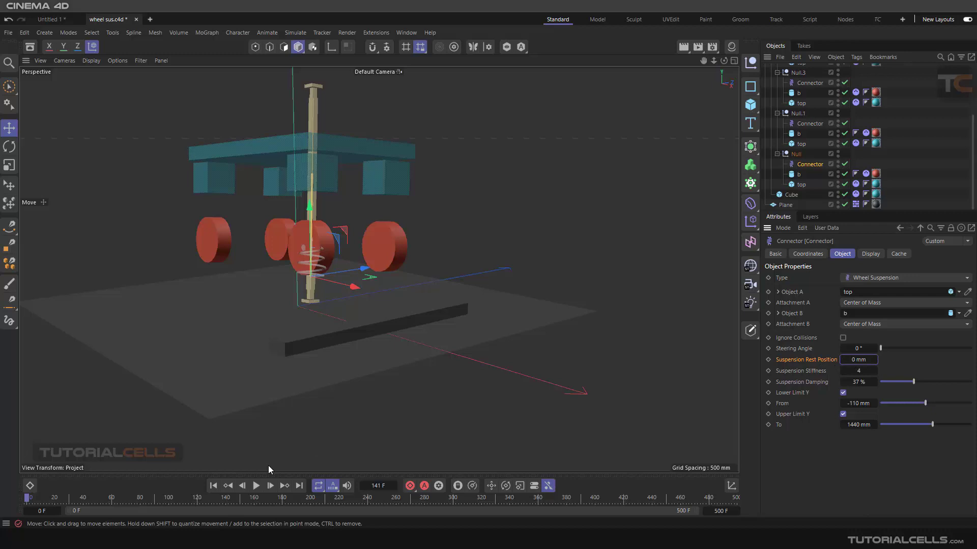
left_click(257, 486)
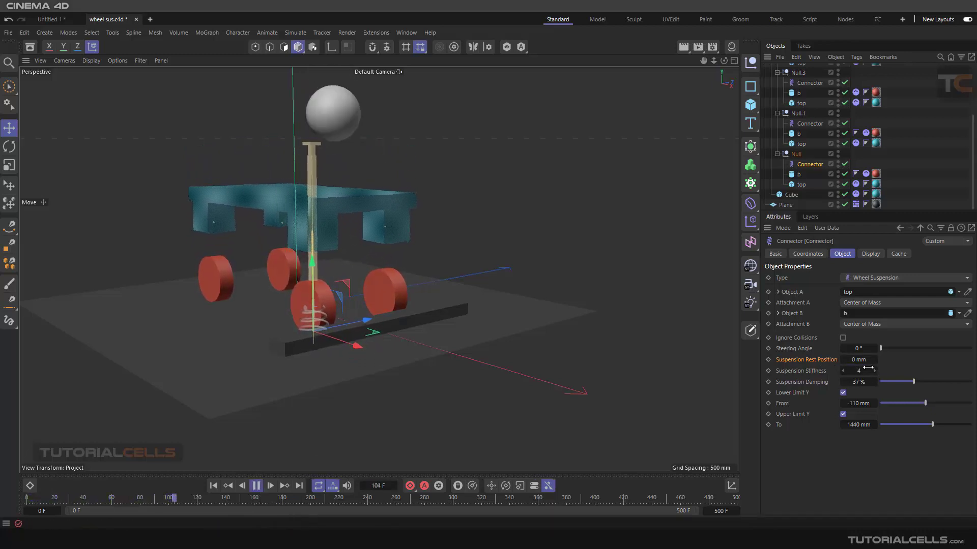
left_click_drag(875, 359, 885, 359)
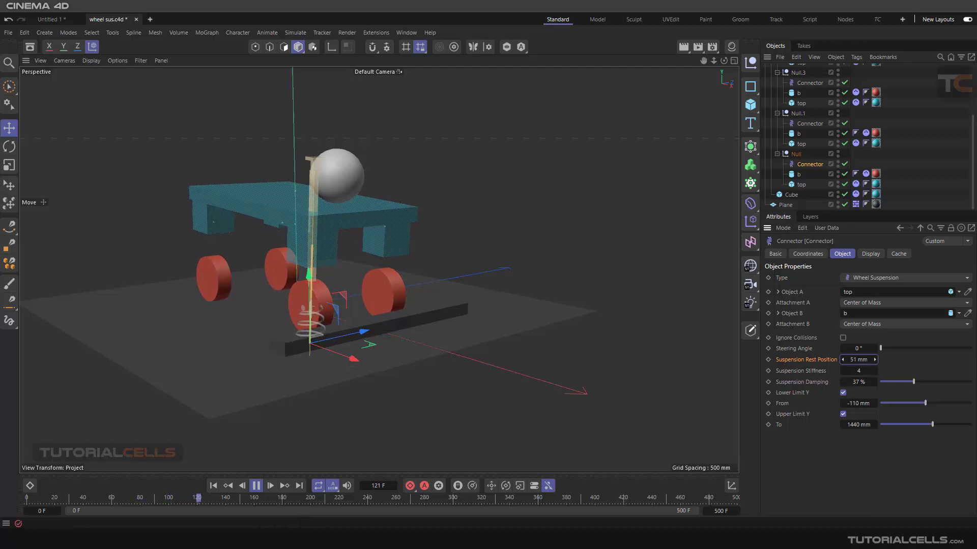
type("112")
key("Return")
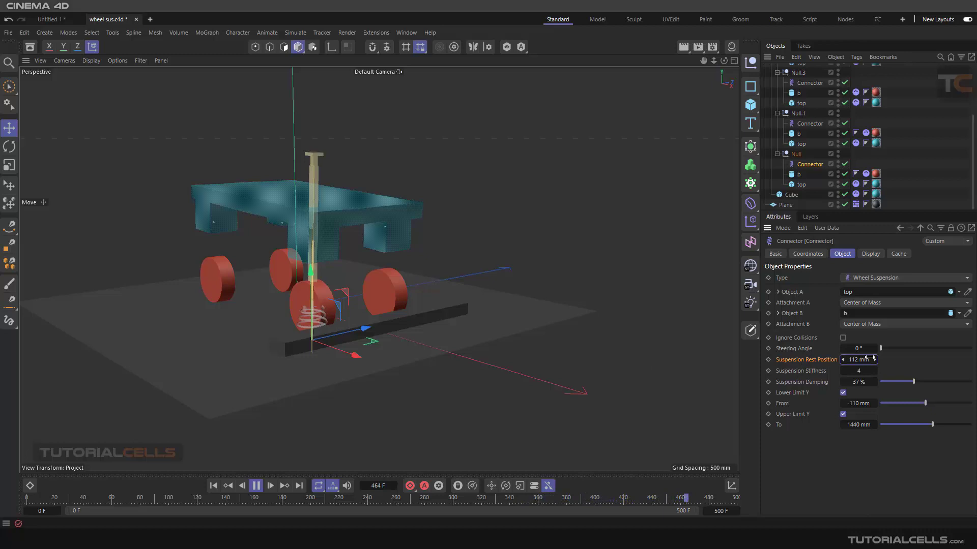
- Reset the rest position to 0 mm, then try suspension stiffness 30 and 1
left_click_drag(878, 360, 812, 364)
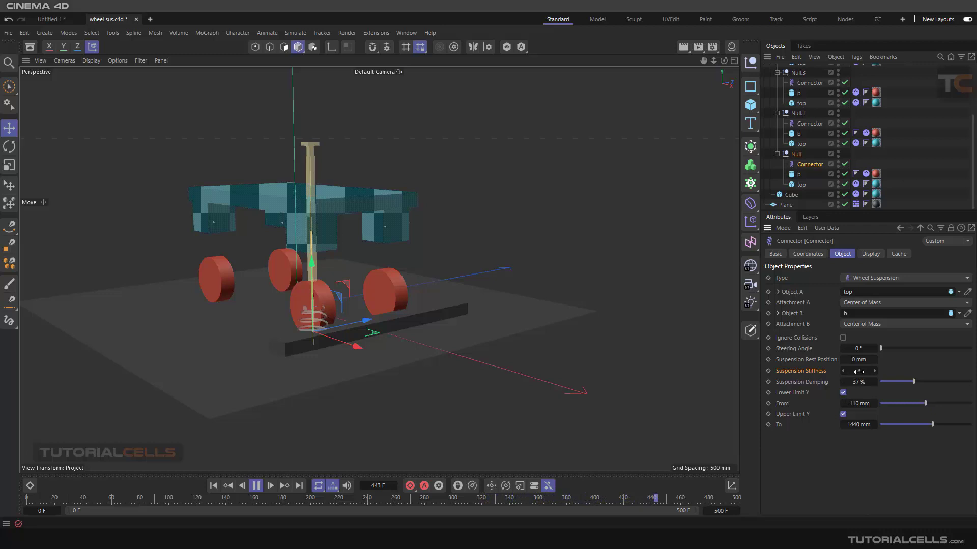
left_click_drag(858, 371, 860, 371)
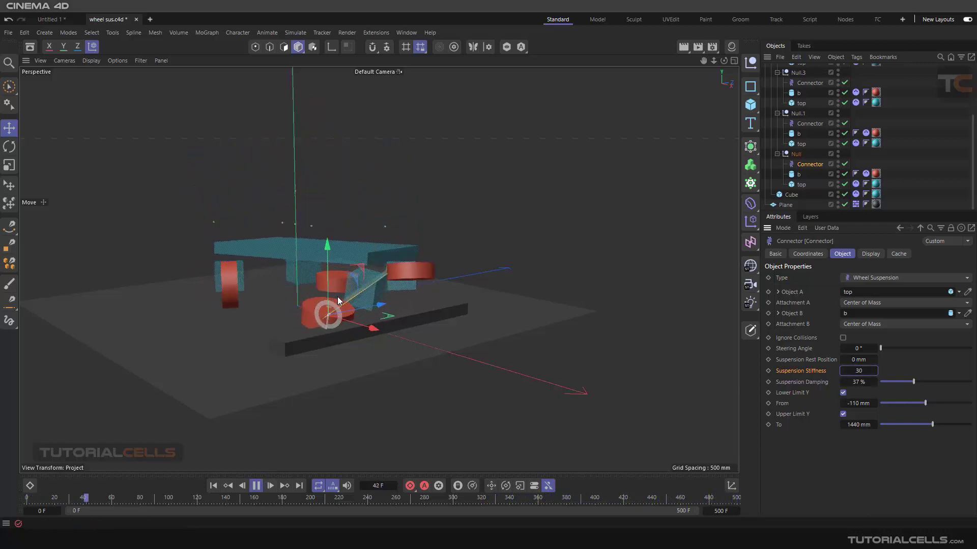
left_click(259, 486)
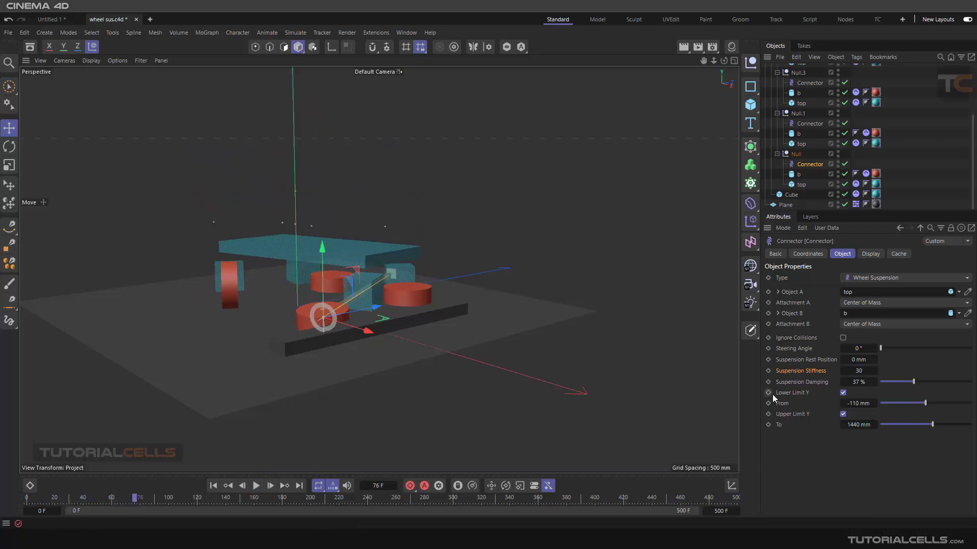
double_click(874, 371)
type("1")
type("4")
key("BackSpace")
type("1")
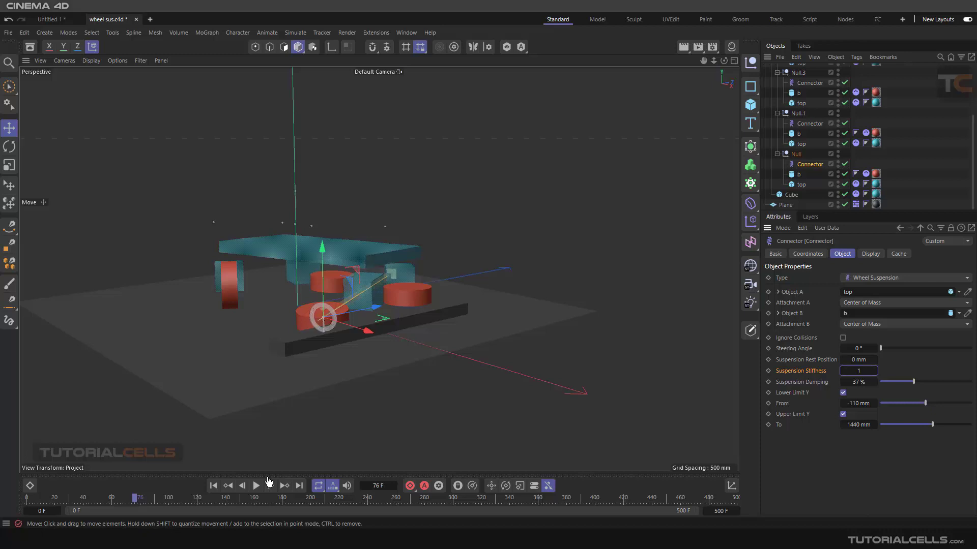
- Replay with stiffness 1 to watch the cart collapse, then set stiffness to 4
left_click(210, 486)
left_click(257, 486)
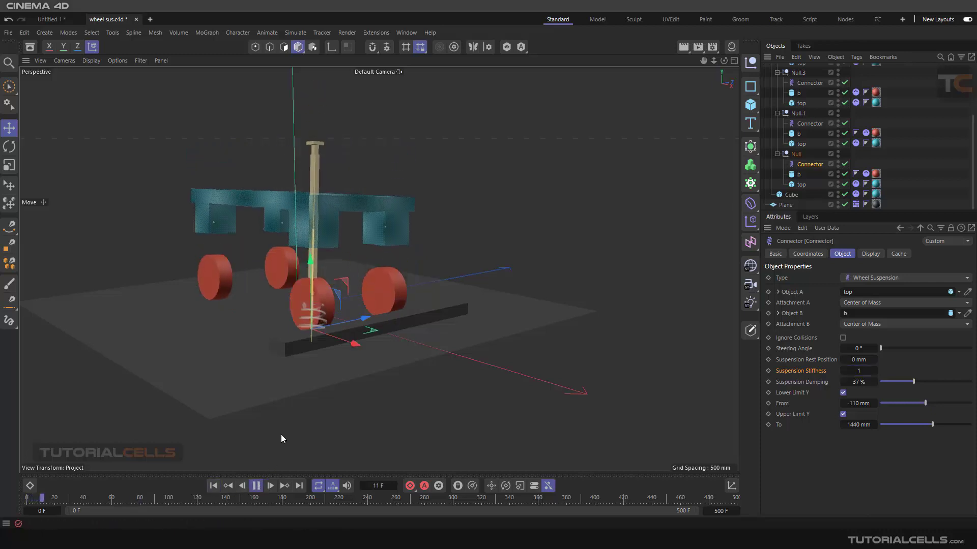
left_click(256, 486)
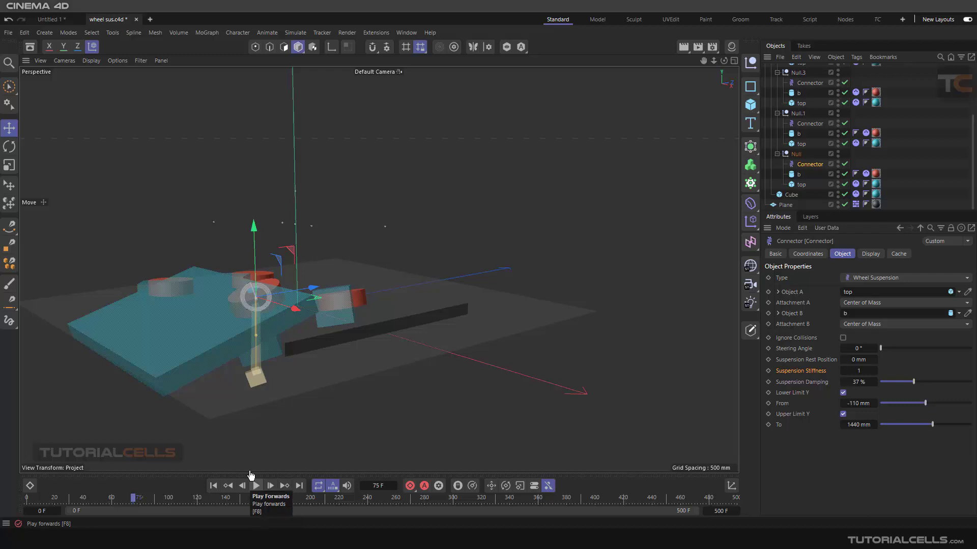
left_click(213, 485)
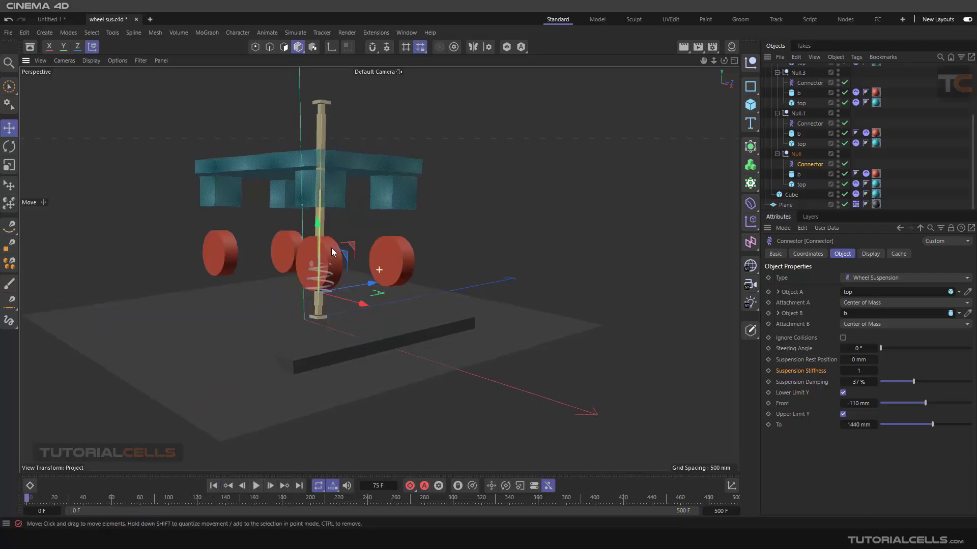
middle_click_drag(313, 354, 334, 189, "alt")
mouse_move(859, 372)
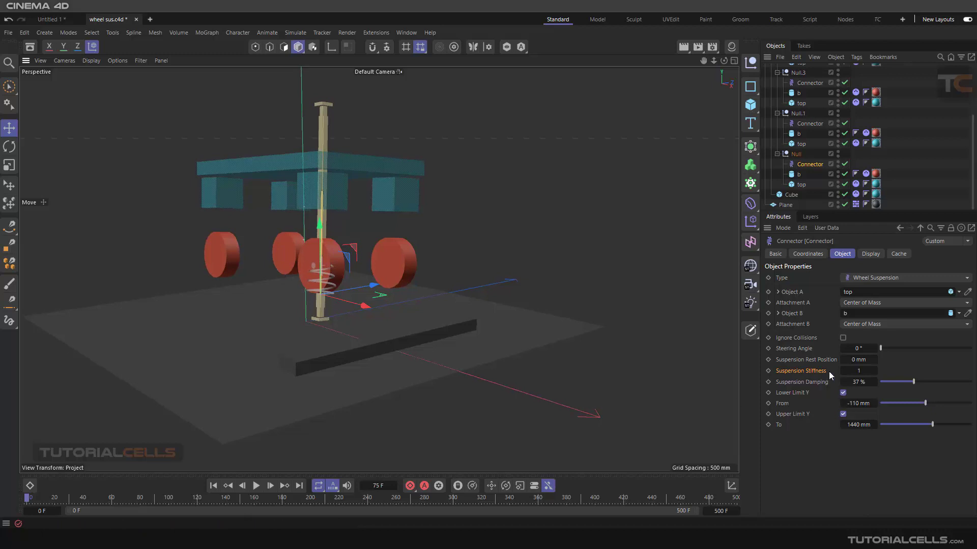
left_click(875, 372)
type("4")
key("Return")
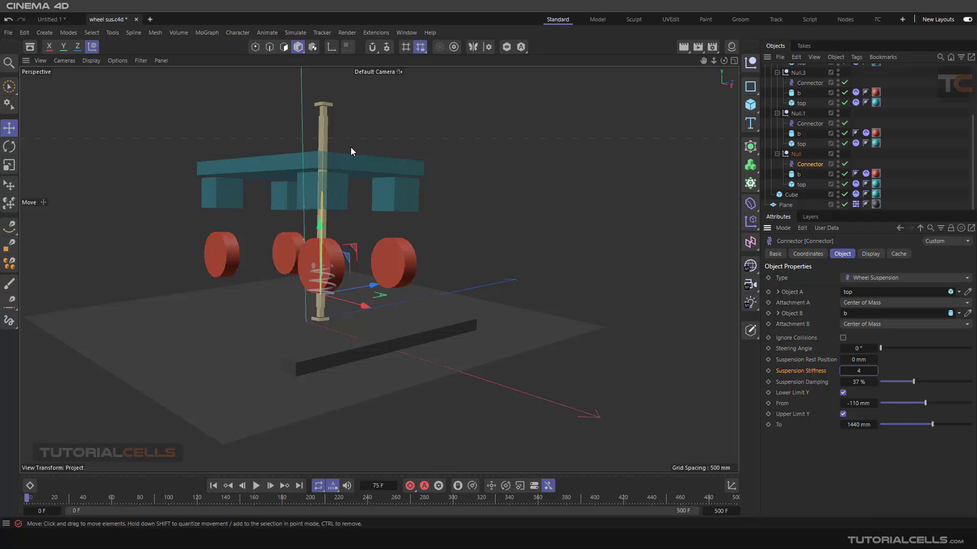
- Test suspension damping at a few percent, then raise it to 53% and replay
left_click(784, 384)
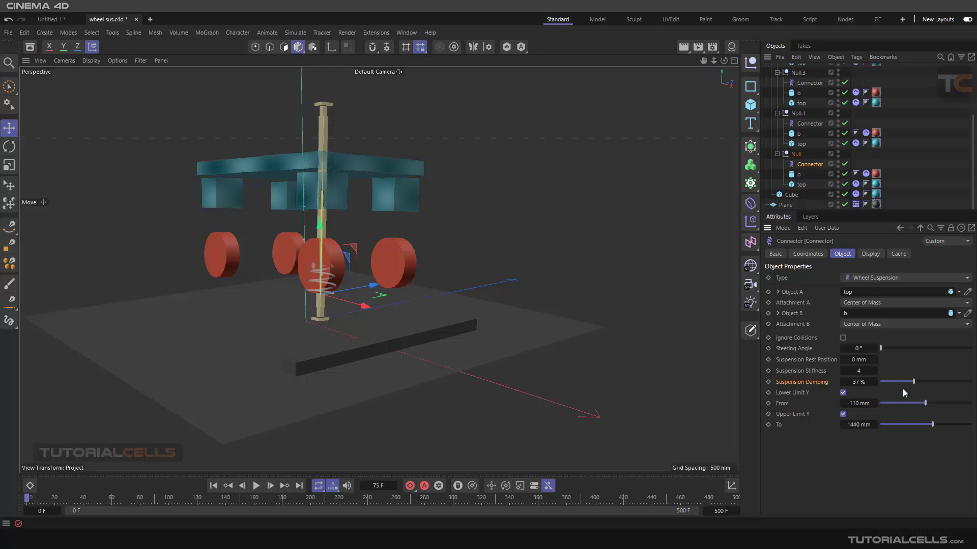
left_click_drag(905, 384, 885, 384)
left_click(211, 489)
left_click(253, 488)
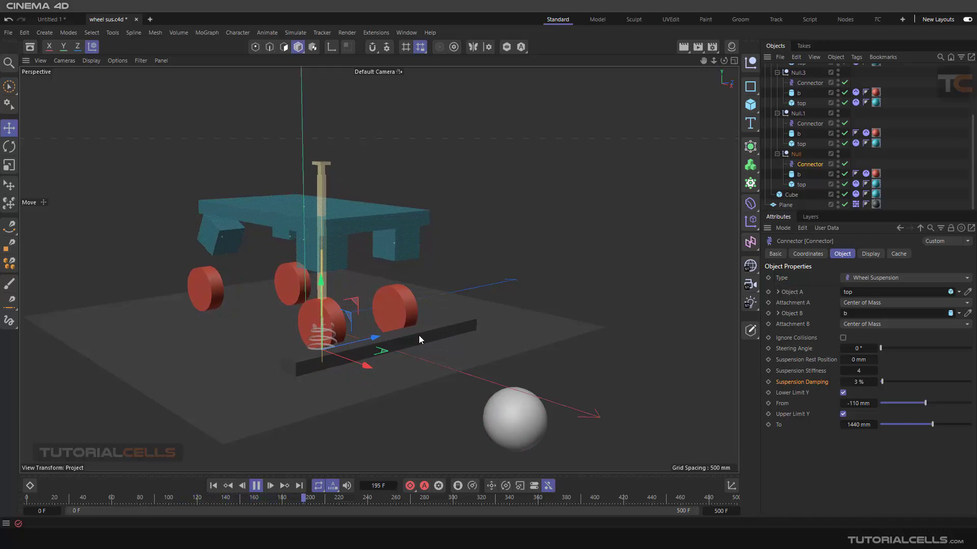
left_click(255, 485)
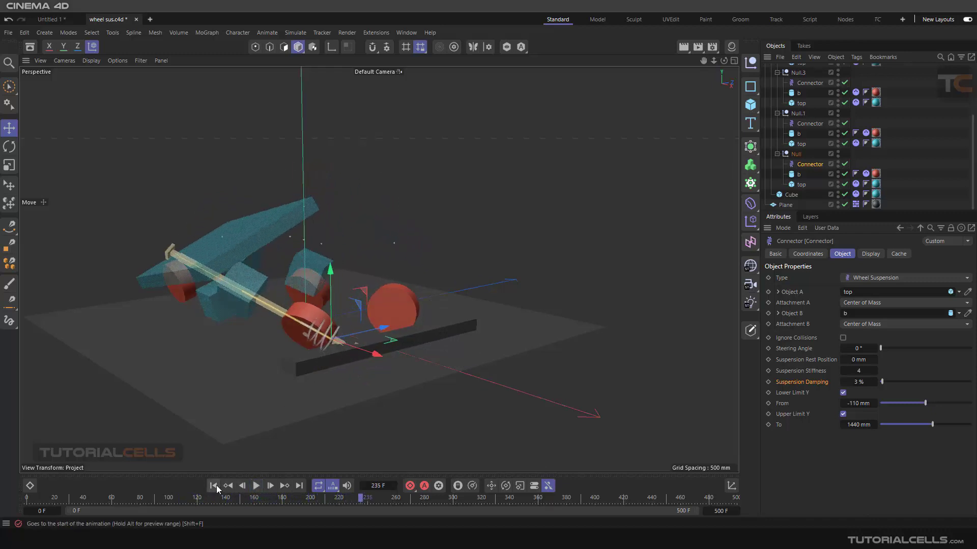
left_click(216, 485)
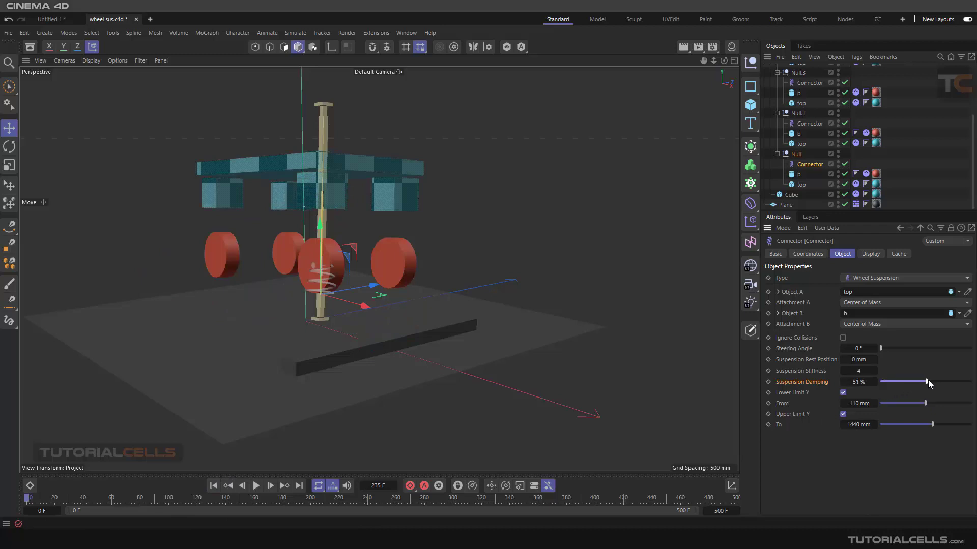
left_click_drag(928, 381, 930, 381)
left_click(255, 485)
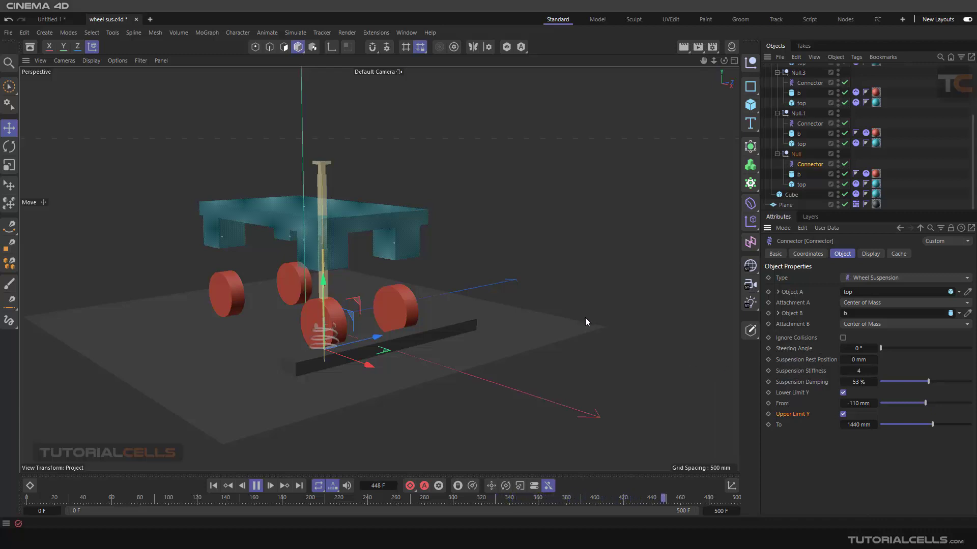
- Deselect the suspension connector and stop the simulation playback
left_click(495, 295)
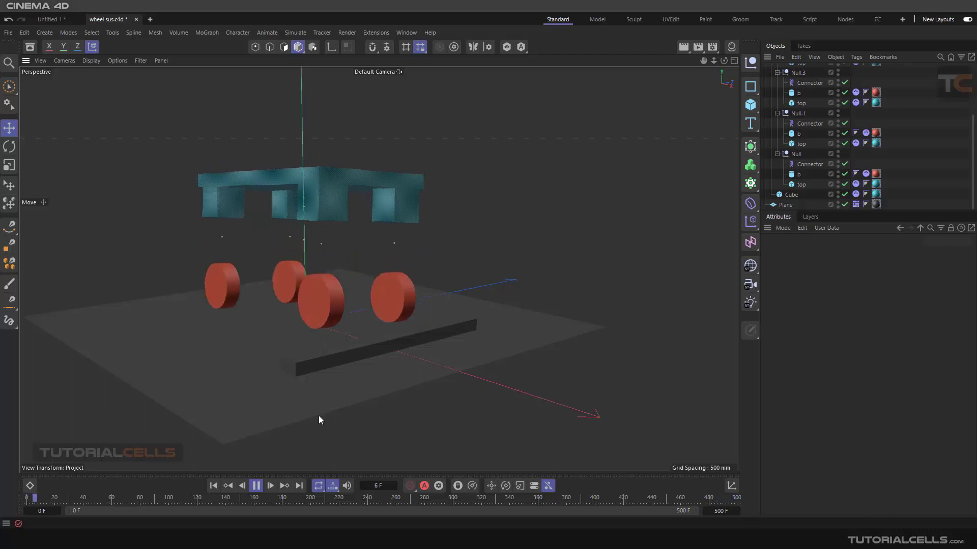
left_click(256, 486)
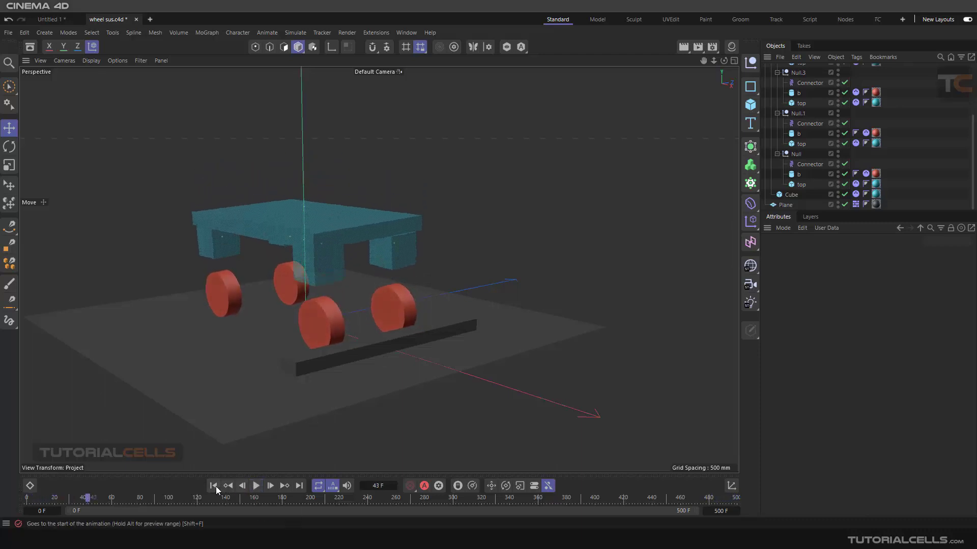